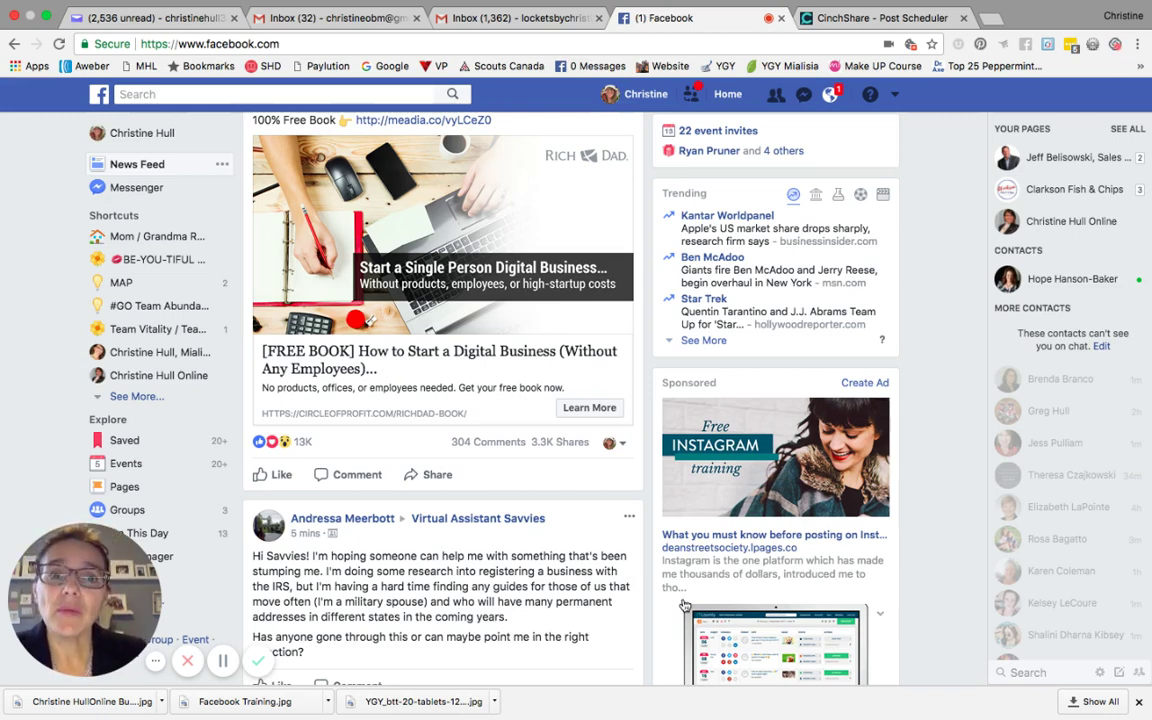
# Reload the Facebook home News Feed
pyautogui.click(731, 100)
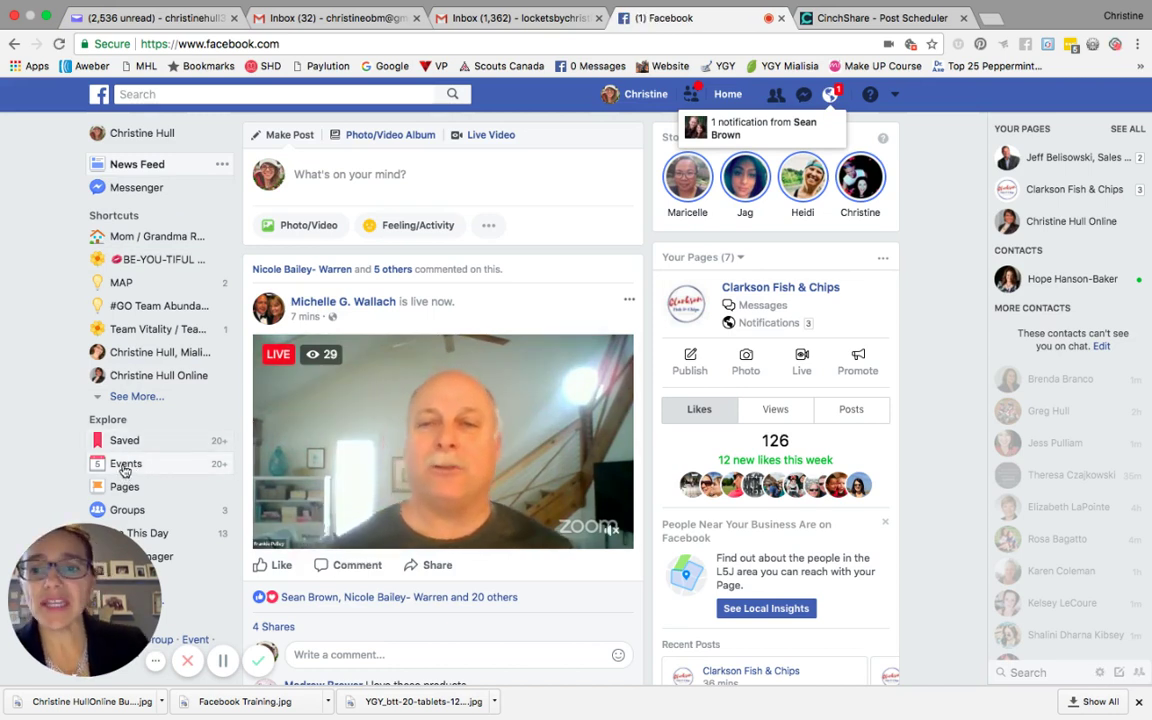
# Go to Events and show the private or public Create Event options
pyautogui.click(123, 464)
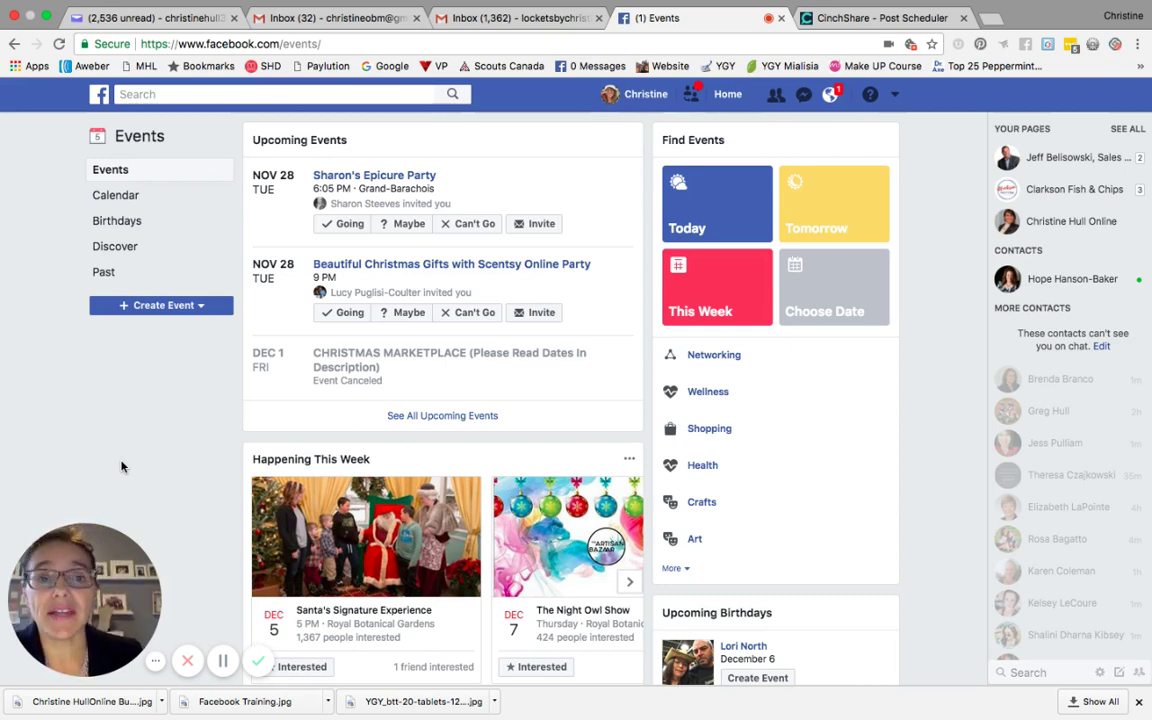
pyautogui.click(195, 308)
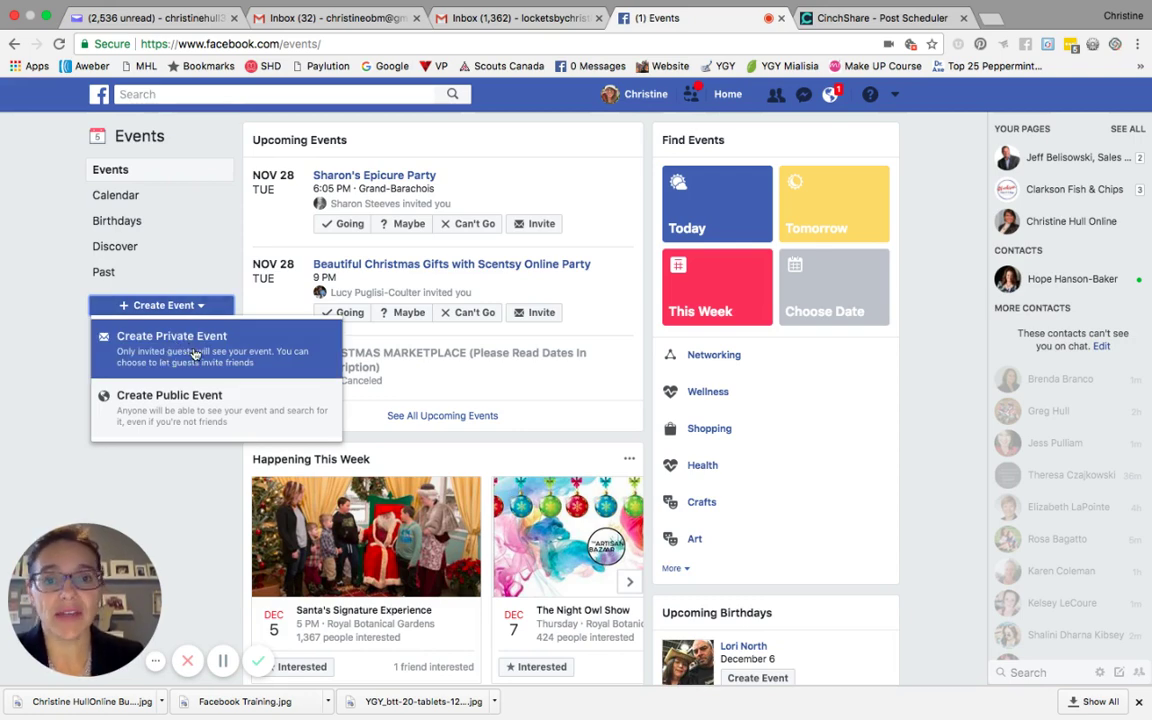
# Start a private event and browse the cover themes, applying the fireworks theme as cover
pyautogui.click(196, 354)
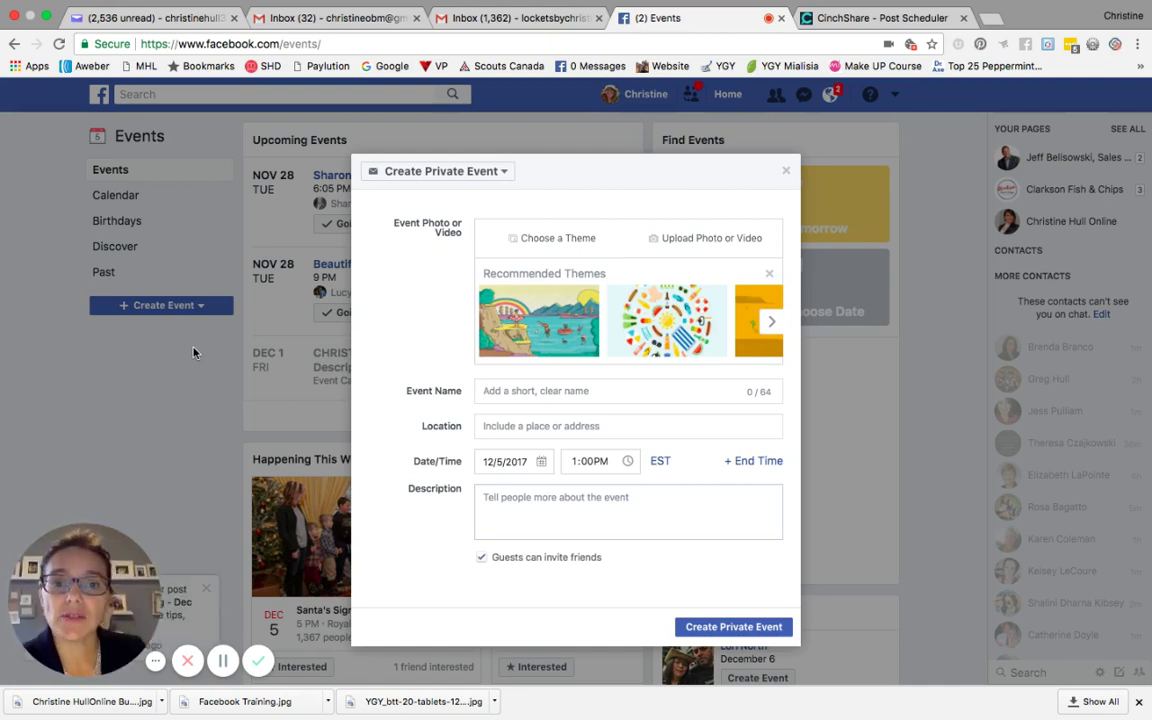
pyautogui.click(770, 328)
pyautogui.click(770, 325)
pyautogui.click(591, 327)
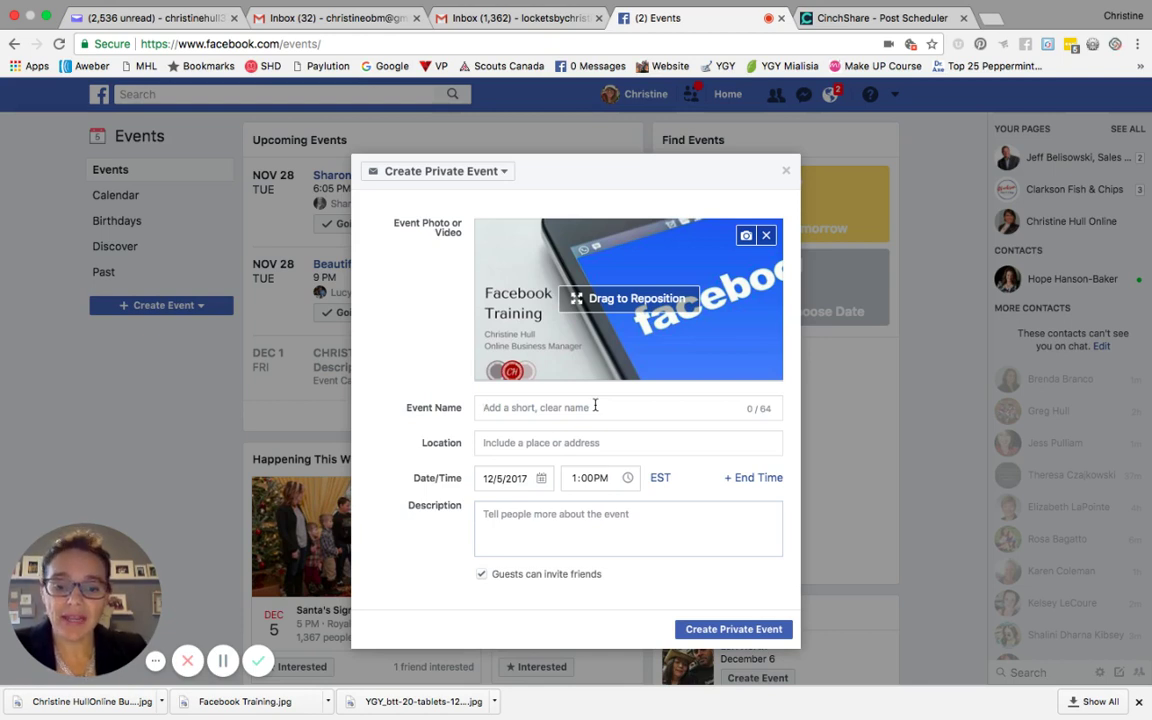
# Name the event 'Facebook Training' and set its location to 'Online'
pyautogui.write('Faceb')
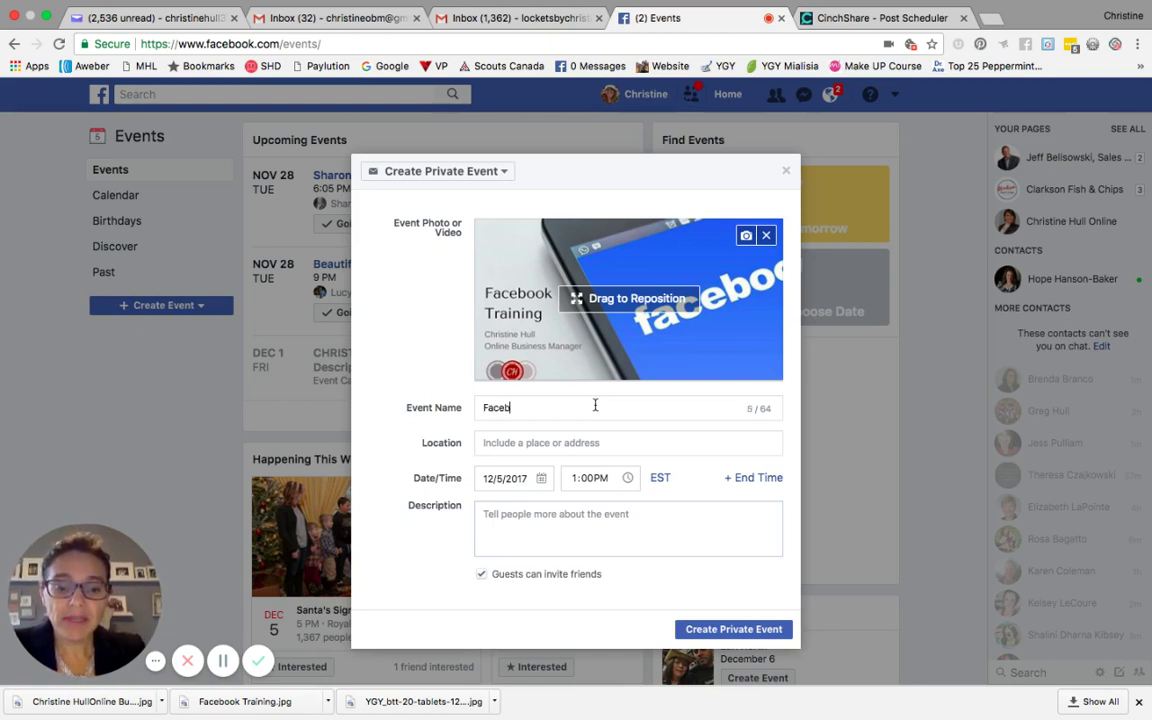
pyautogui.write('ook Training')
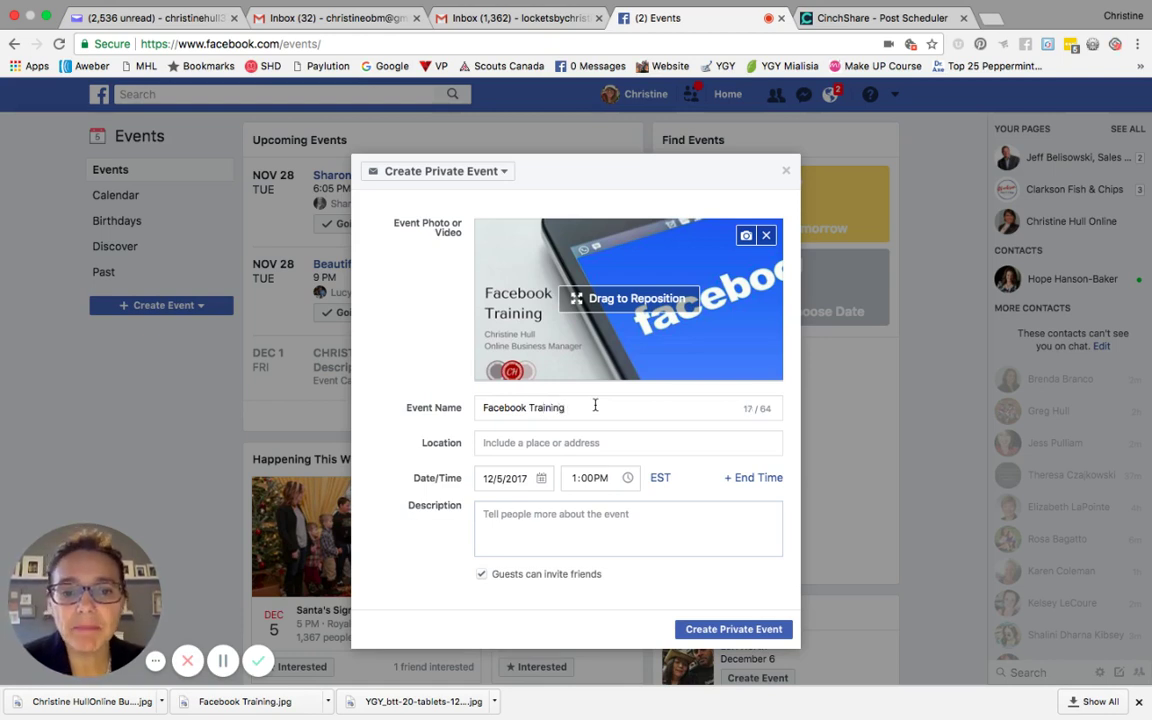
pyautogui.click(567, 442)
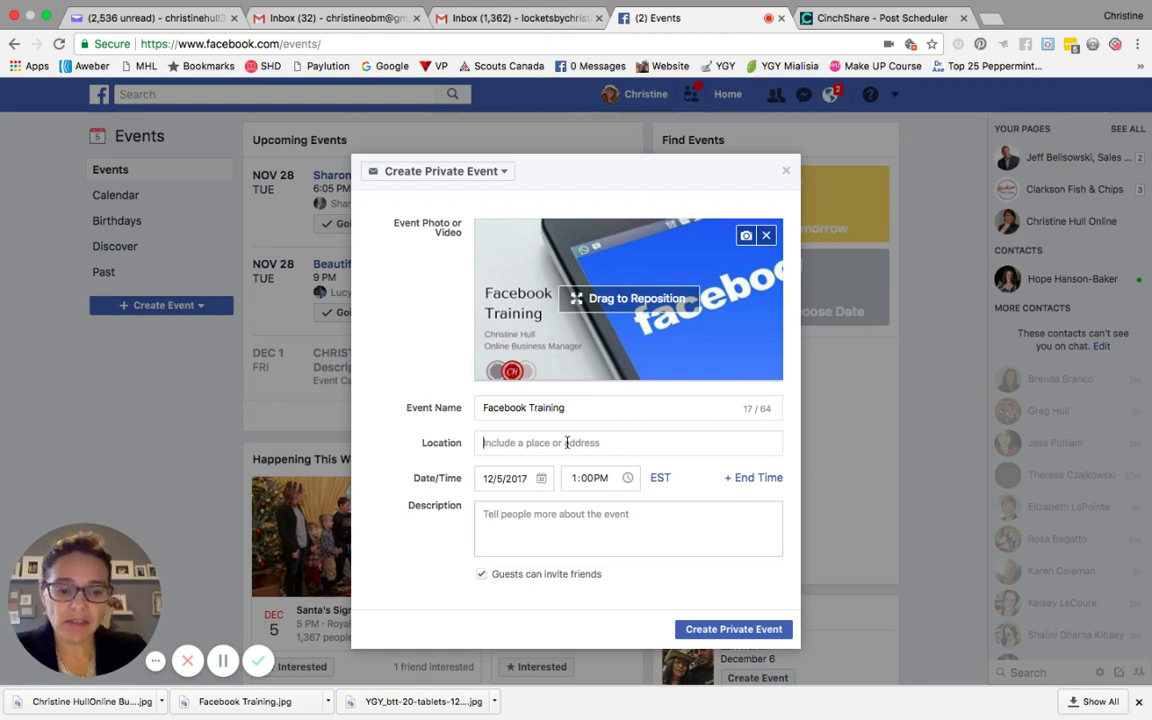
pyautogui.write('Online')
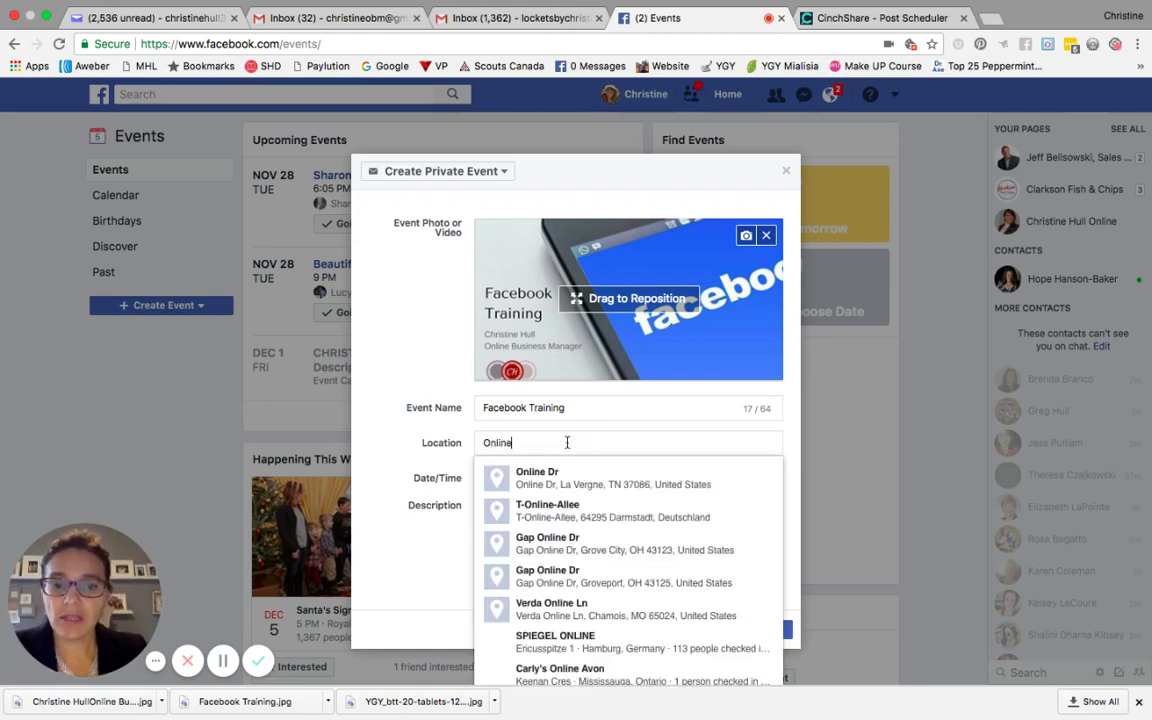
pyautogui.press('Tab')
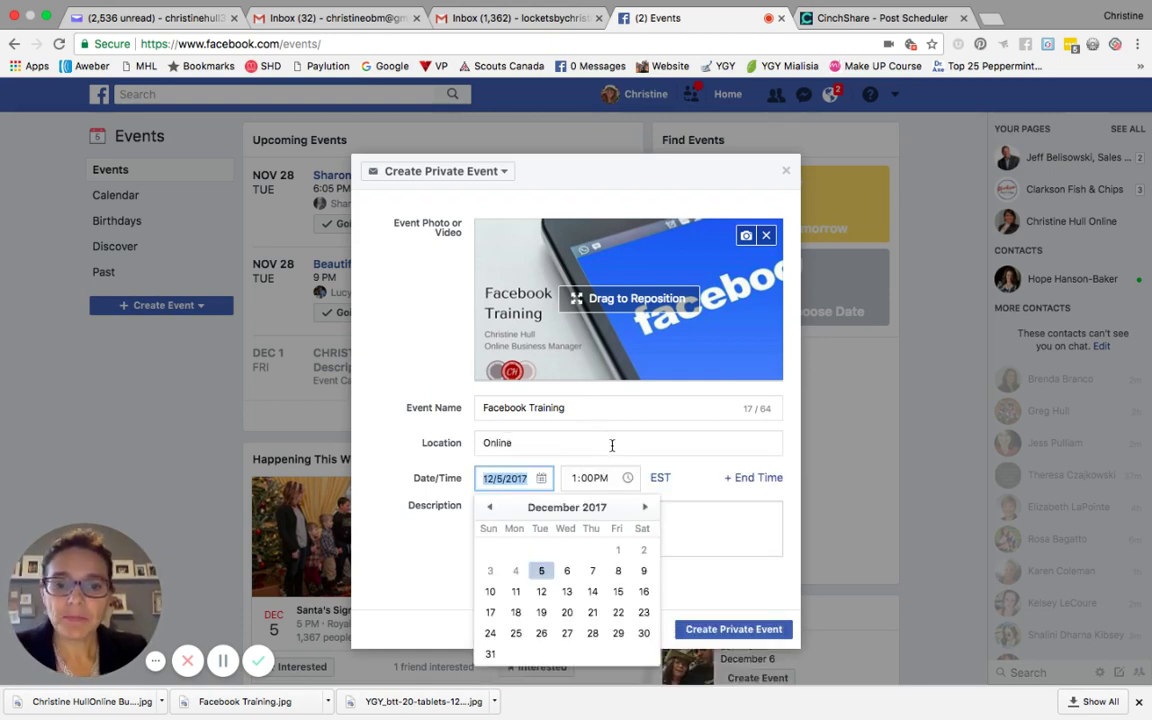
# Set the event date to 12/6/2017 with a 1:00 PM start time
pyautogui.click(566, 571)
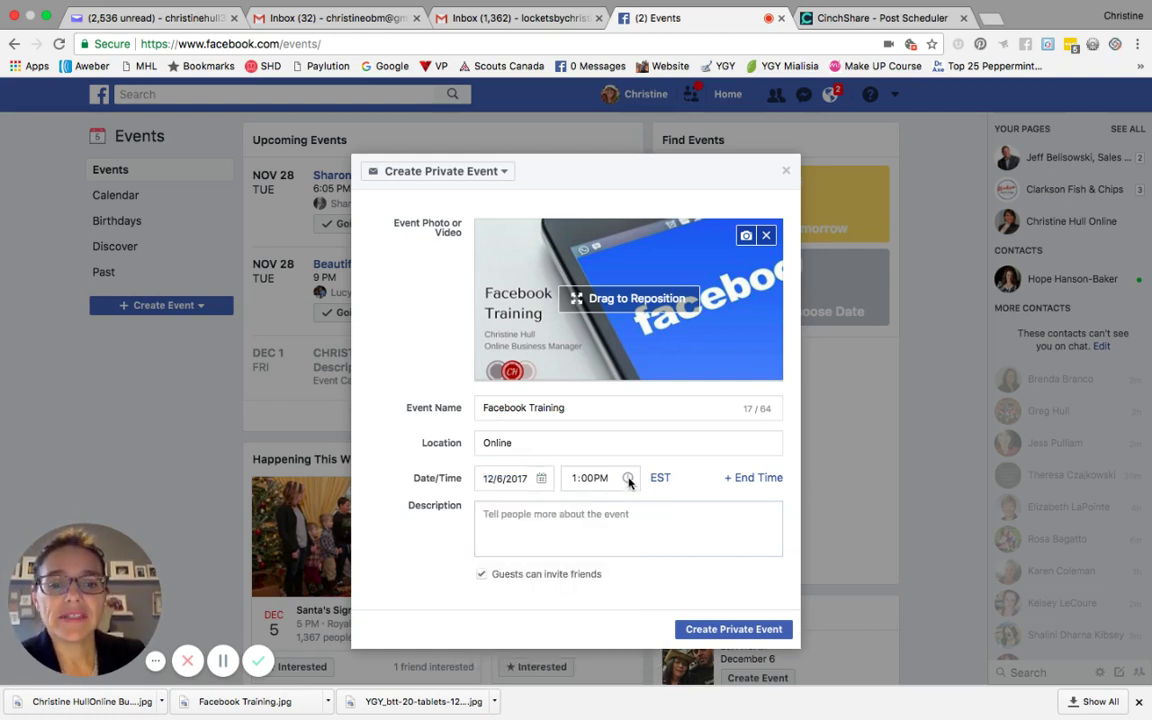
pyautogui.click(576, 480)
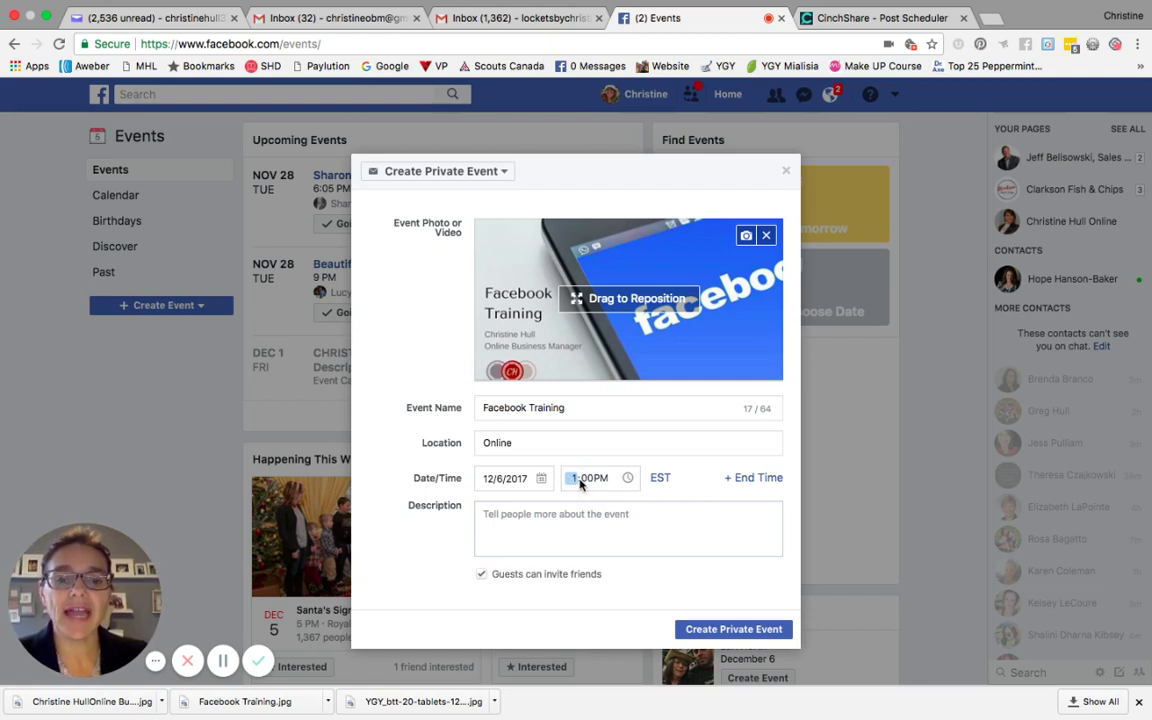
pyautogui.click(588, 481)
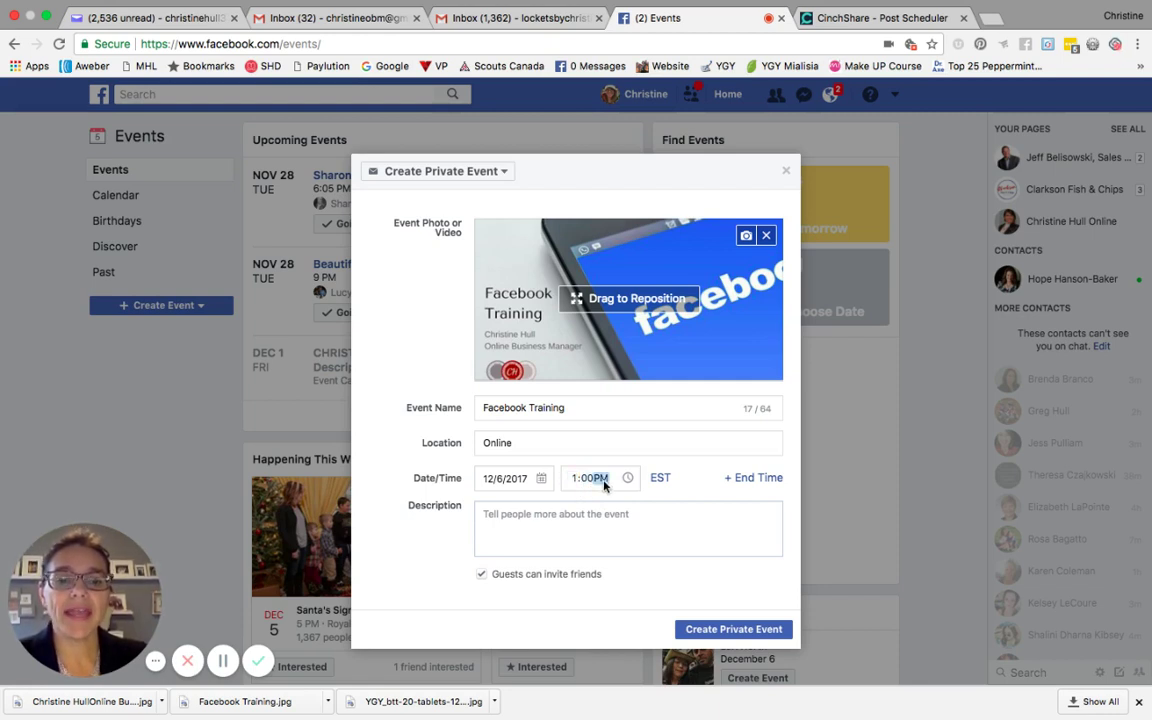
pyautogui.press('Left')
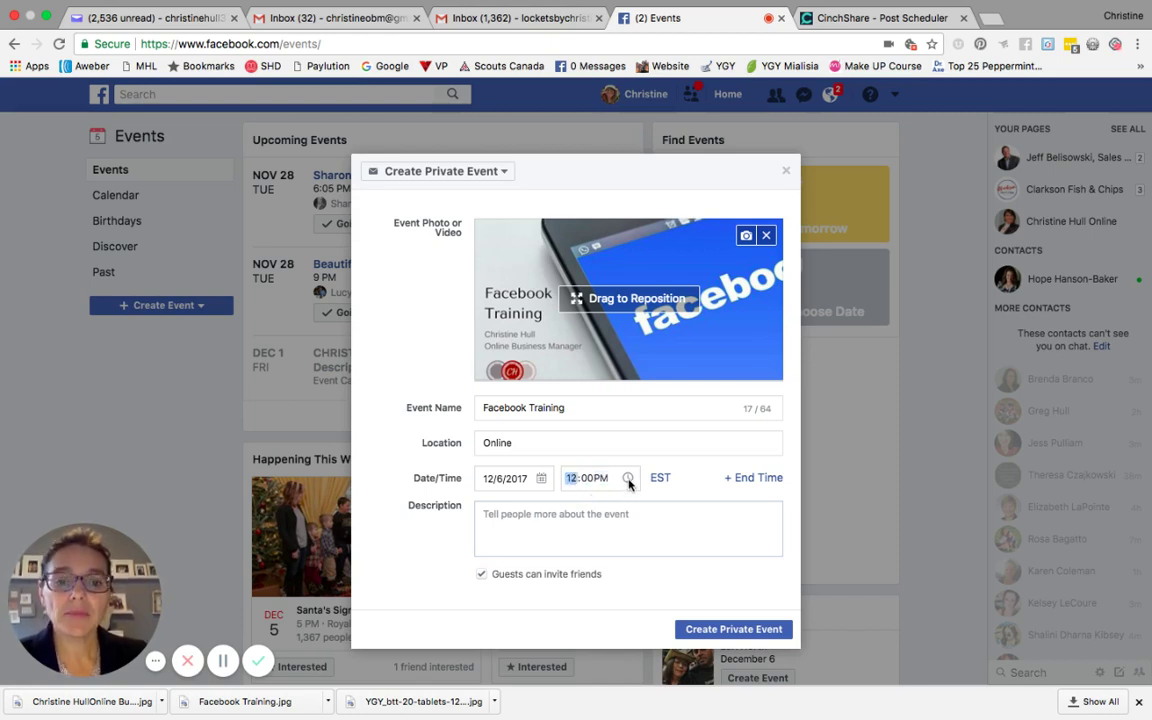
pyautogui.click(628, 481)
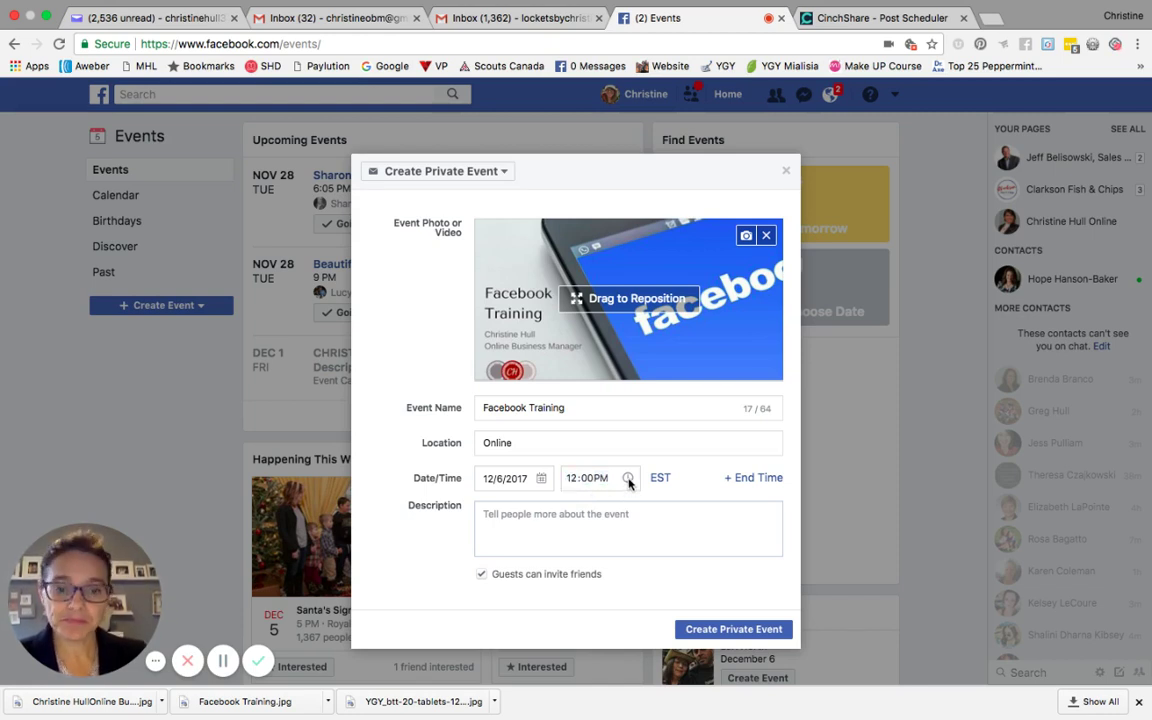
pyautogui.click(571, 478)
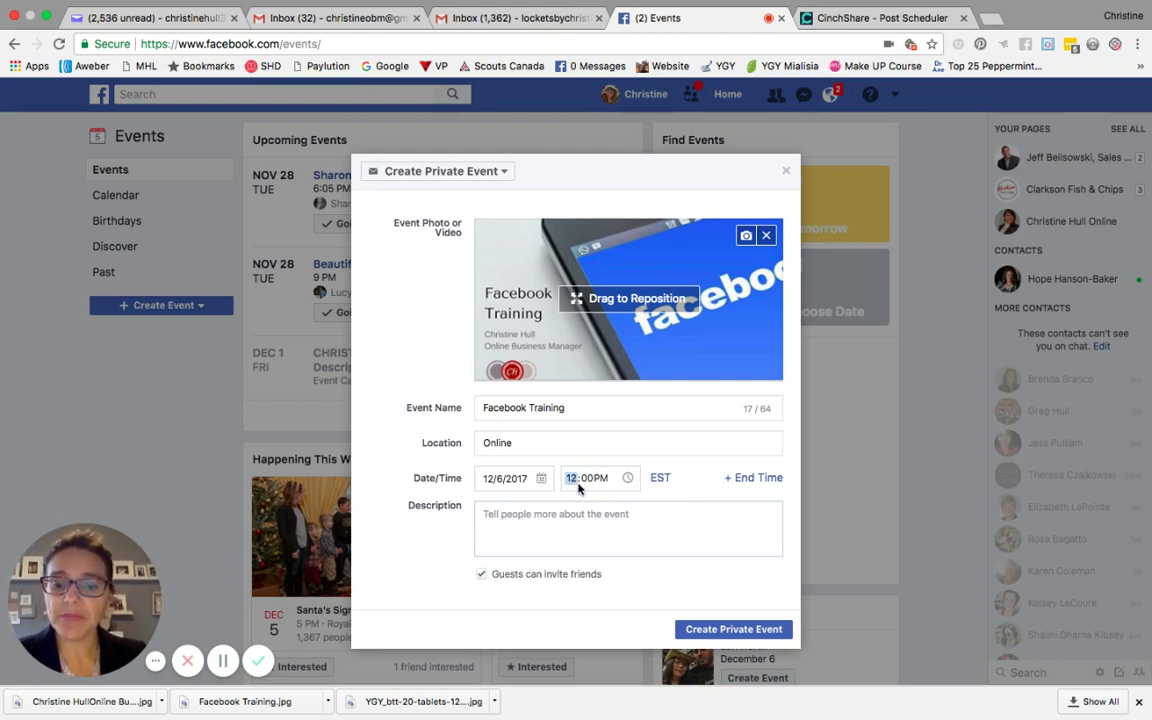
pyautogui.write('1')
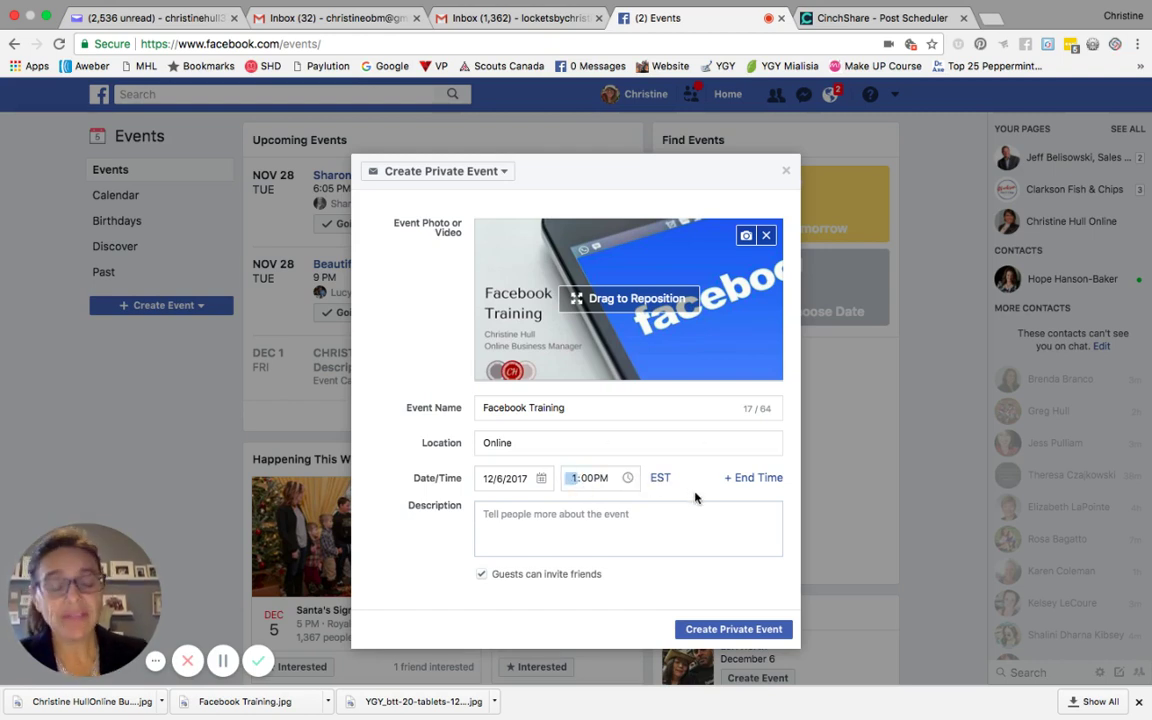
# Add a 2:00 PM end time to the event
pyautogui.click(764, 482)
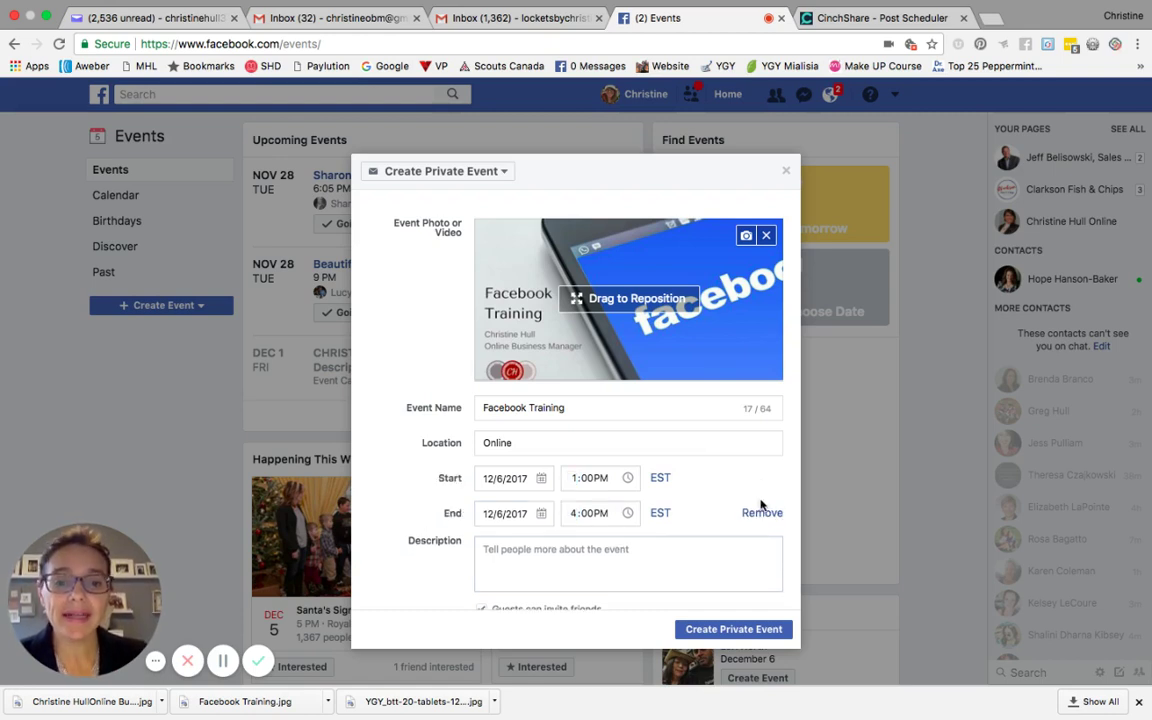
pyautogui.click(573, 516)
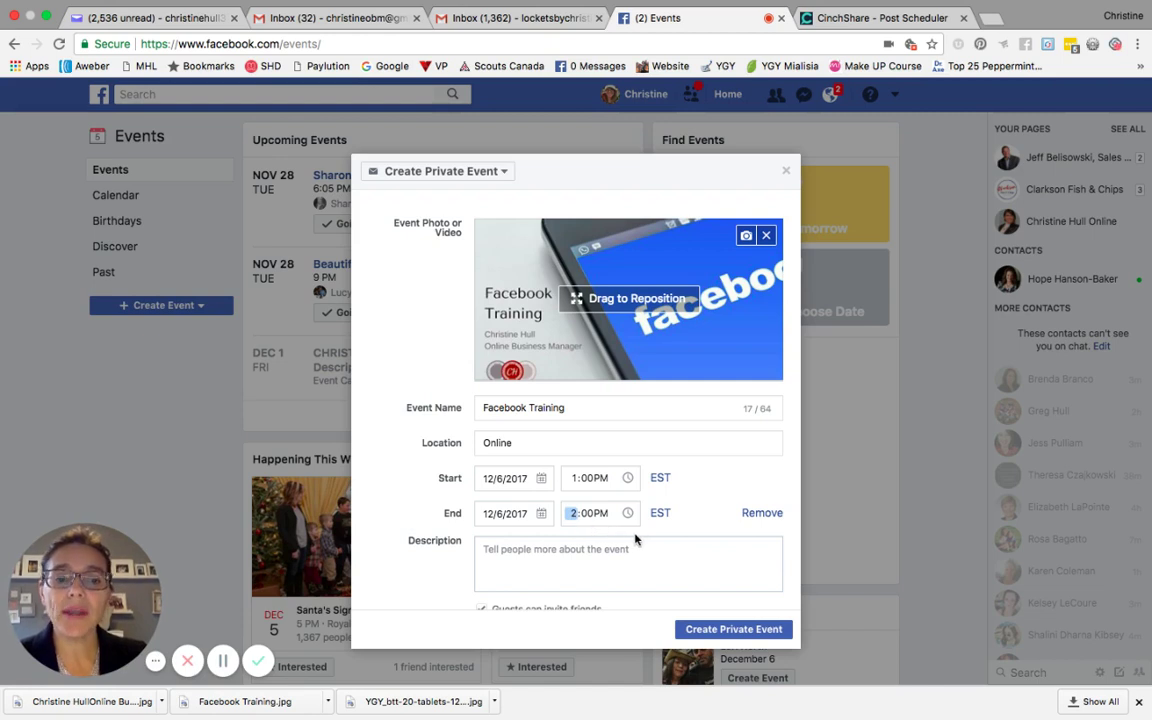
pyautogui.click(646, 564)
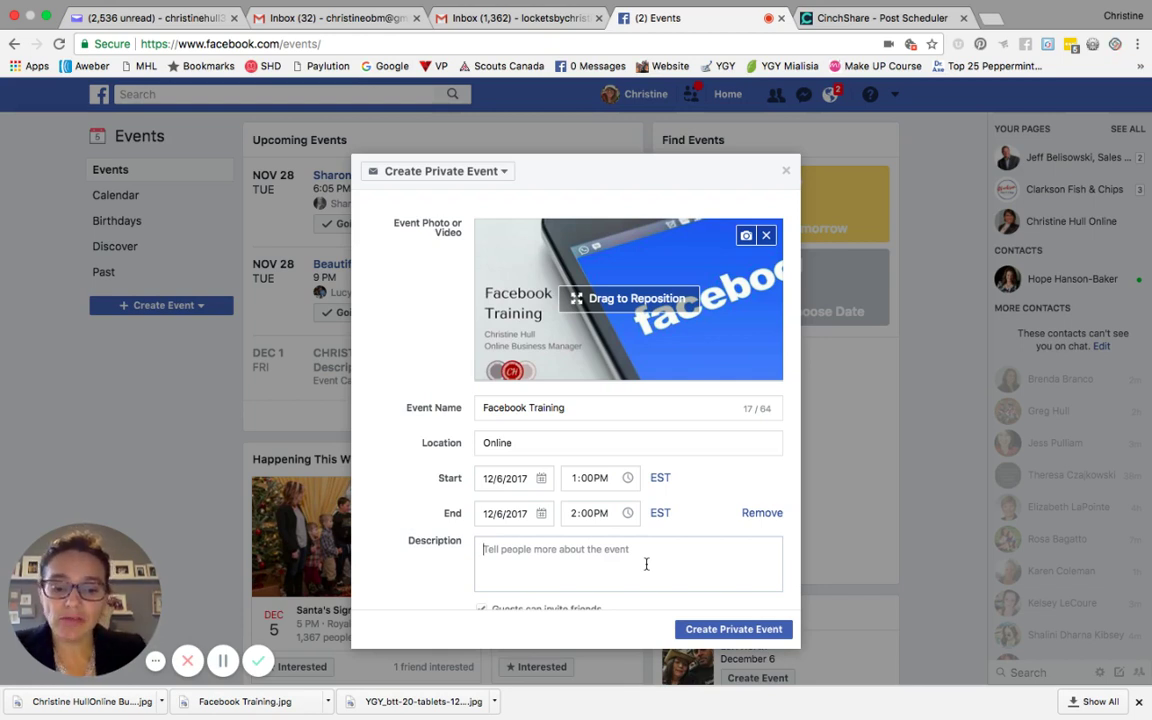
# Enter the description 'Learn how to use Facebook for business.'
pyautogui.write('Learn how t')
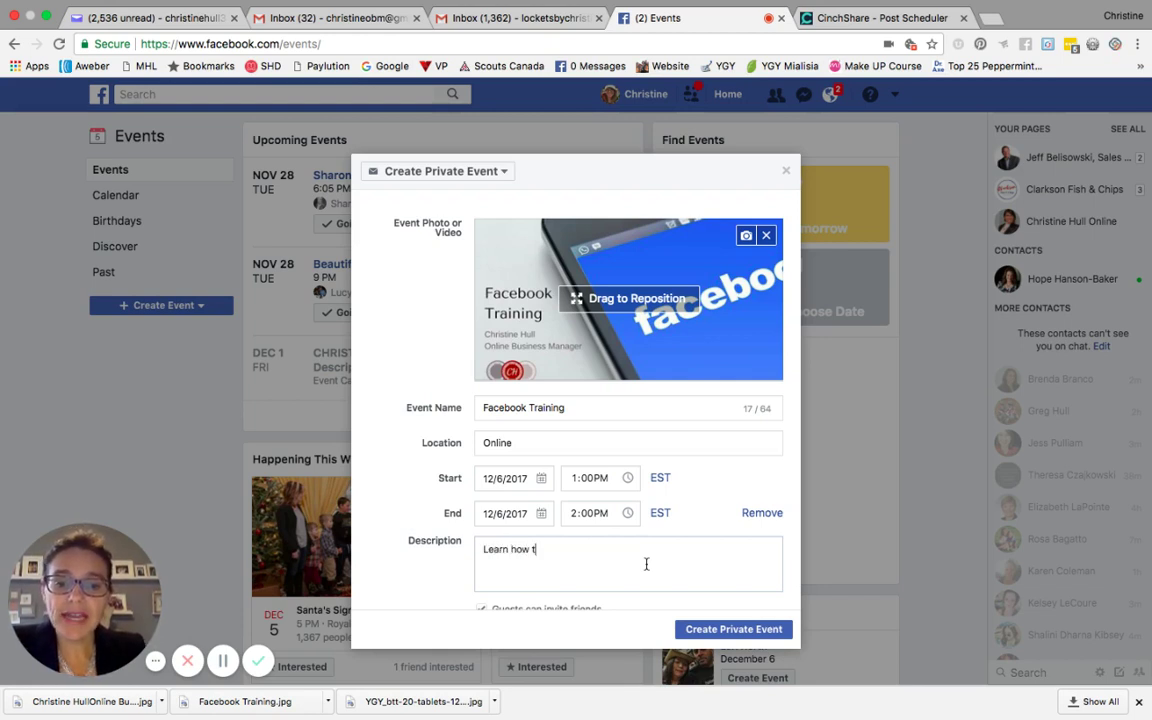
pyautogui.write('o use Faceb')
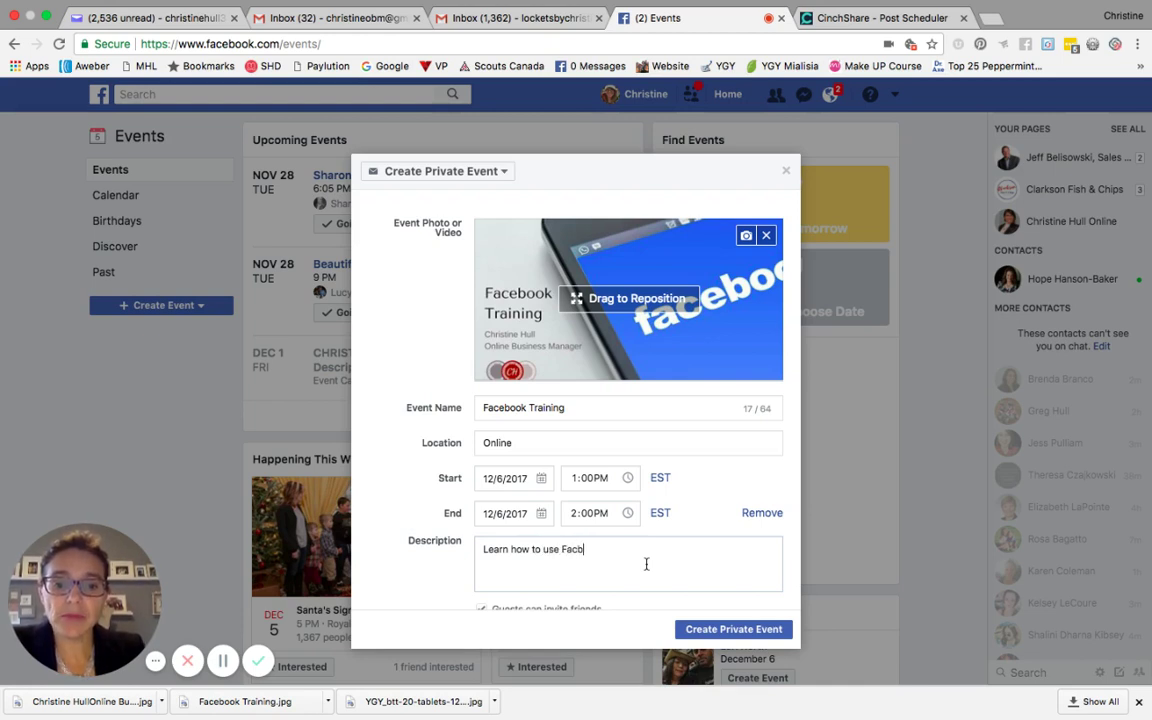
pyautogui.write('ook for business.')
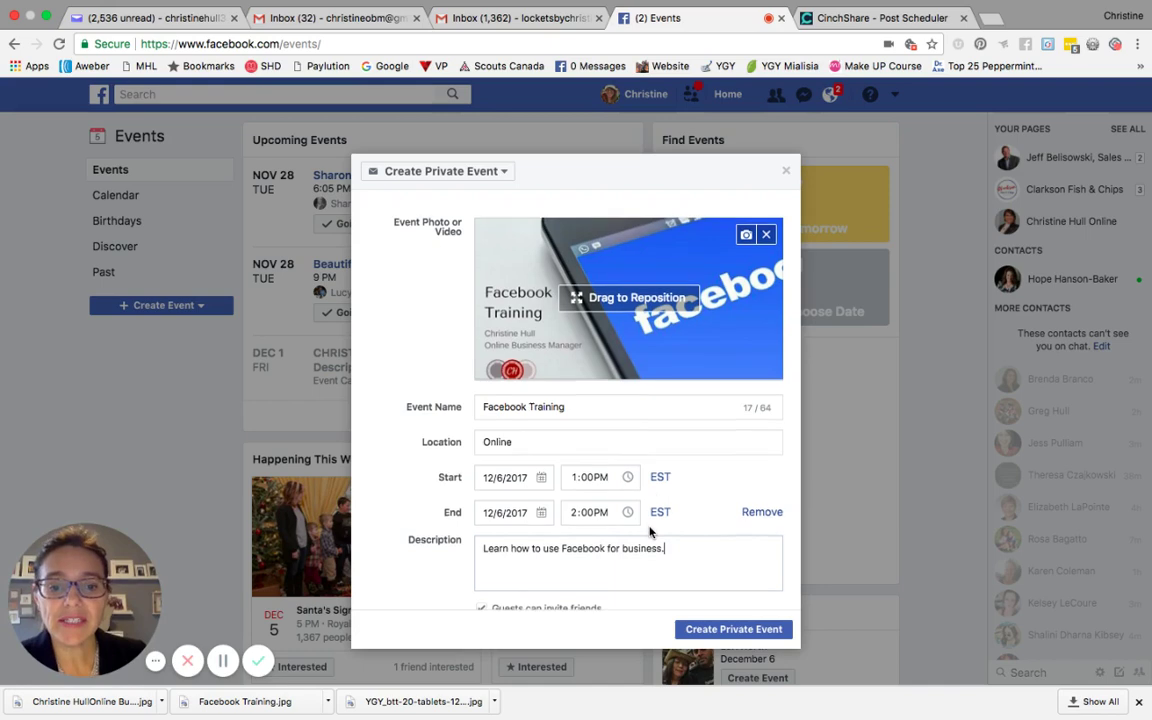
pyautogui.scroll(-2, 652, 520)
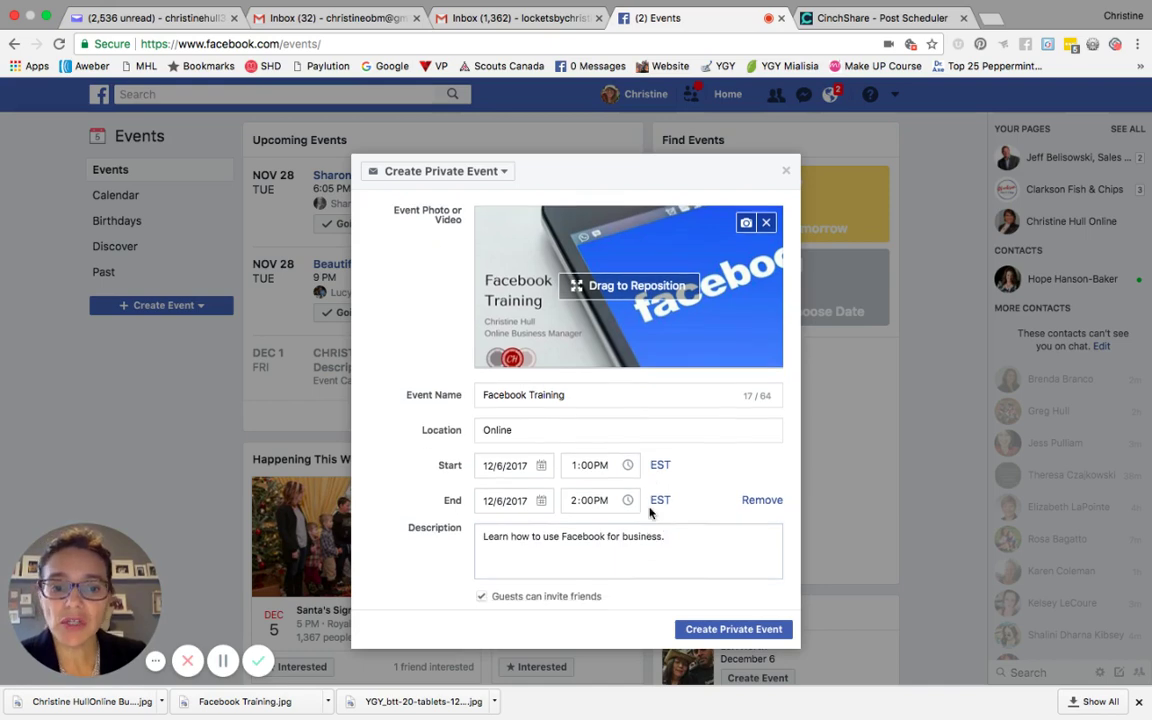
pyautogui.scroll(-2, 652, 505)
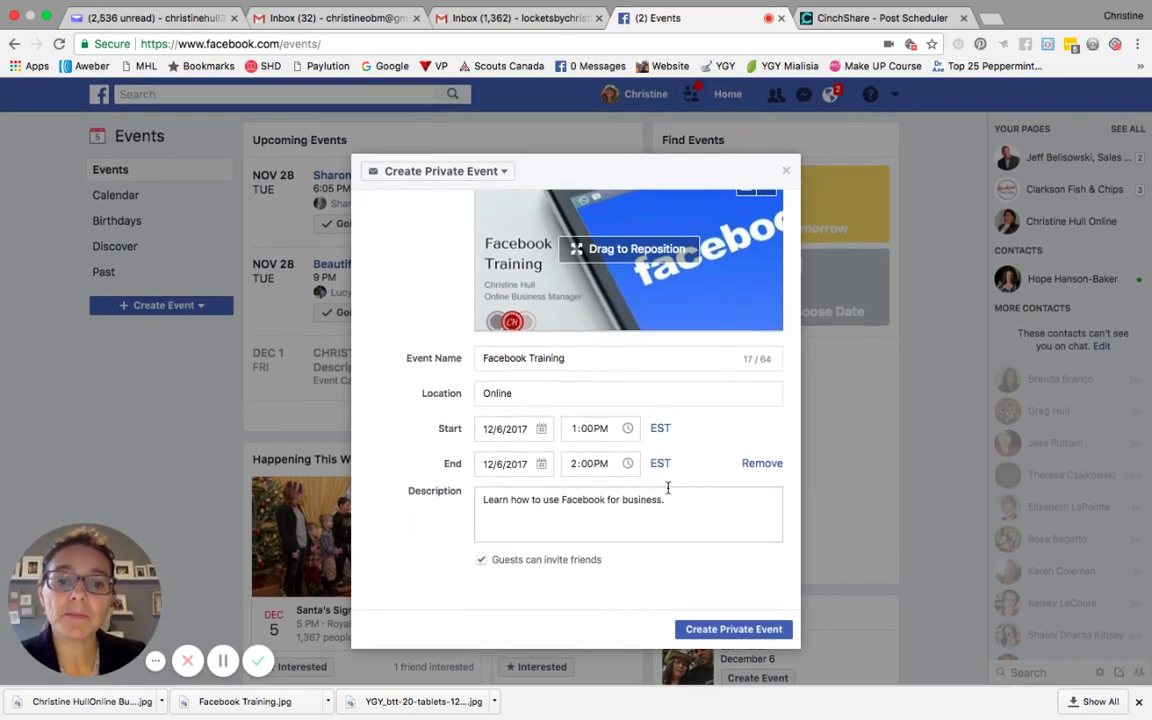
pyautogui.scroll(2, 632, 495)
pyautogui.scroll(-2, 641, 484)
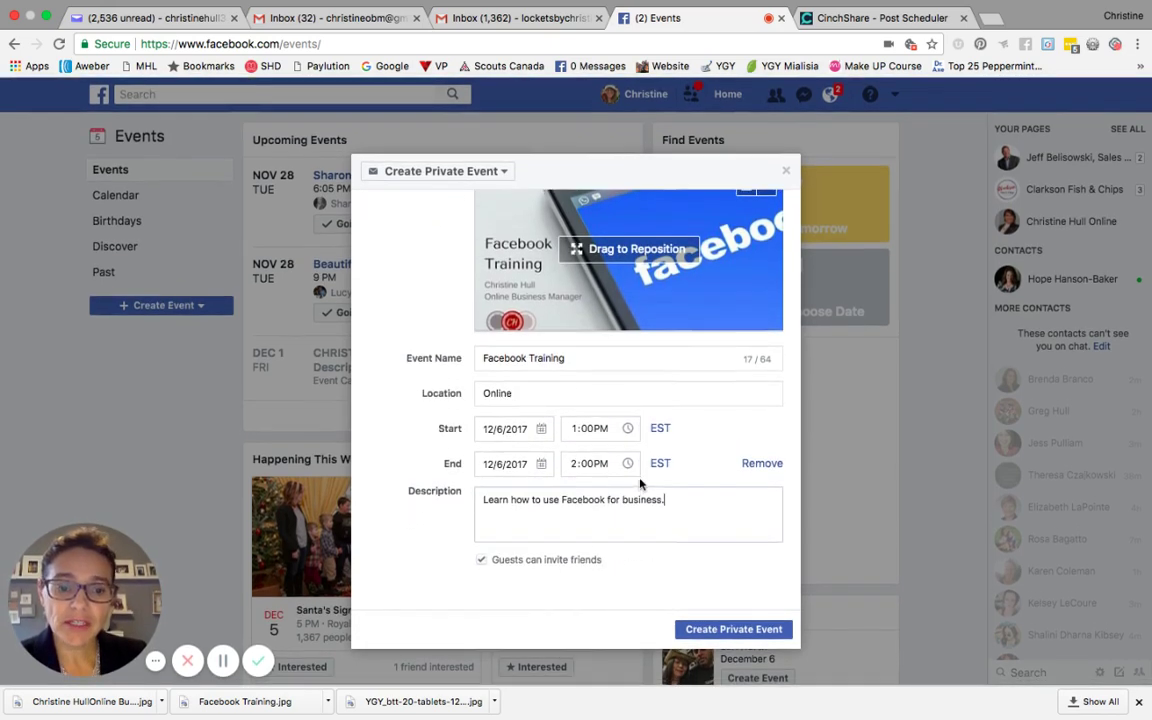
# Create the private event and review its page: Dec 6, 1–2 PM, Online
pyautogui.click(710, 632)
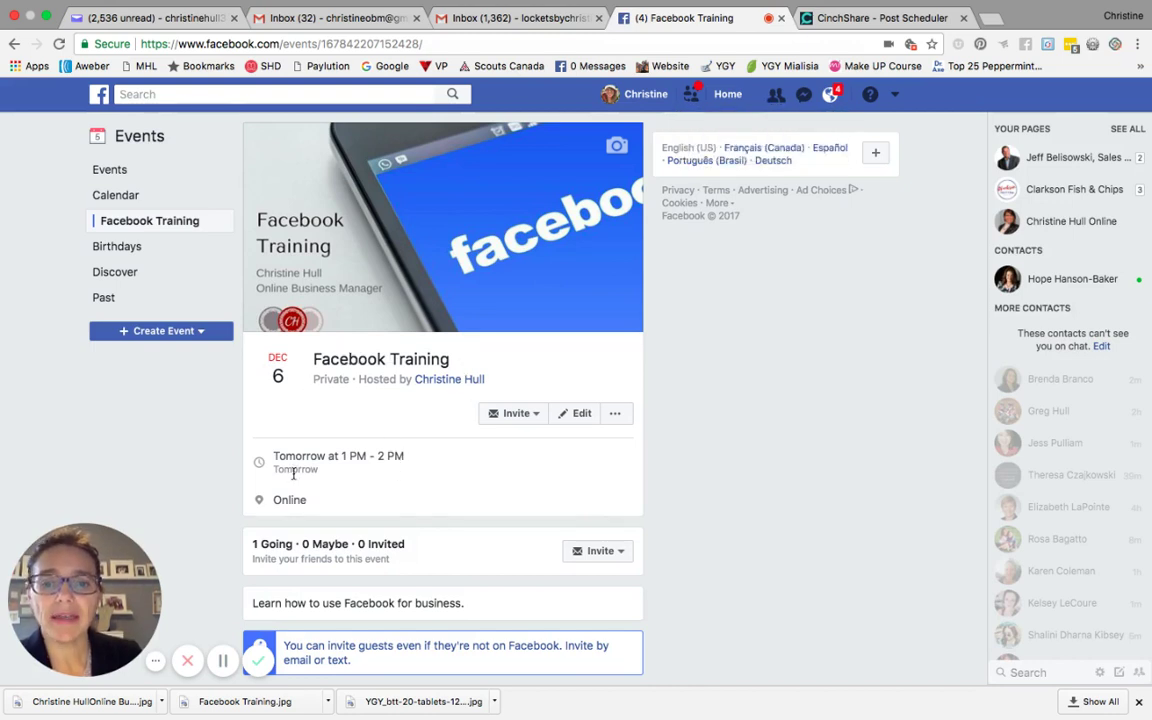
pyautogui.scroll(-2, 352, 481)
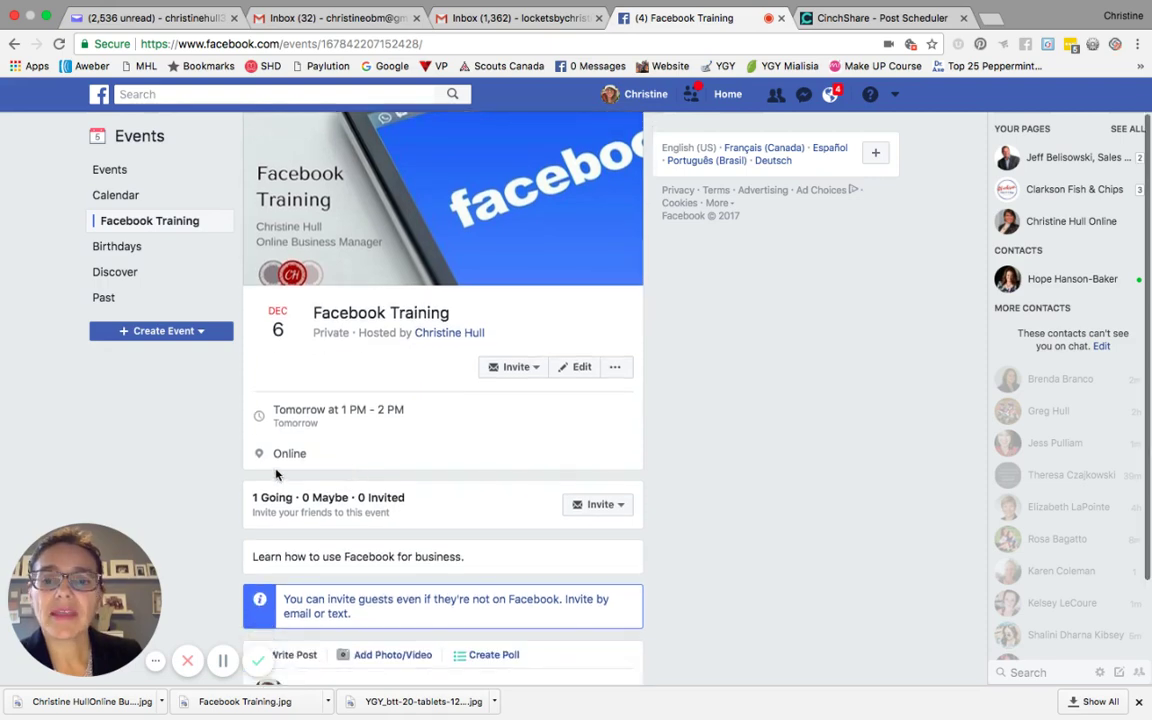
pyautogui.scroll(-1, 410, 505)
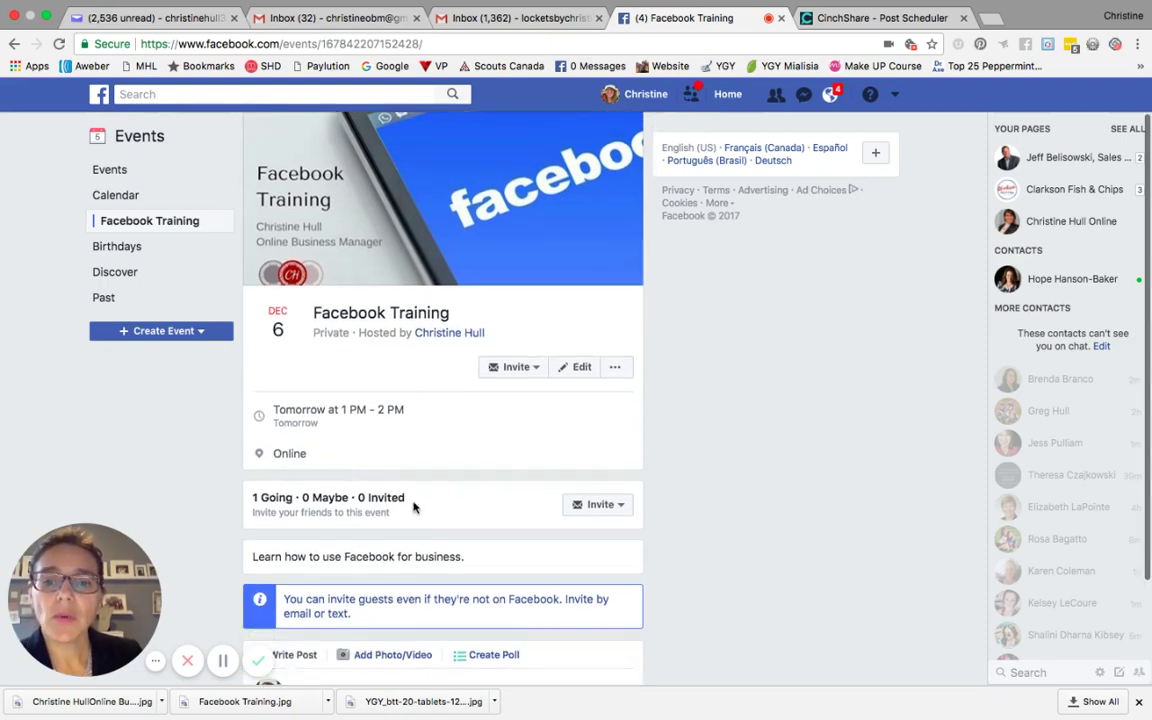
pyautogui.scroll(-2, 413, 507)
pyautogui.scroll(3, 413, 507)
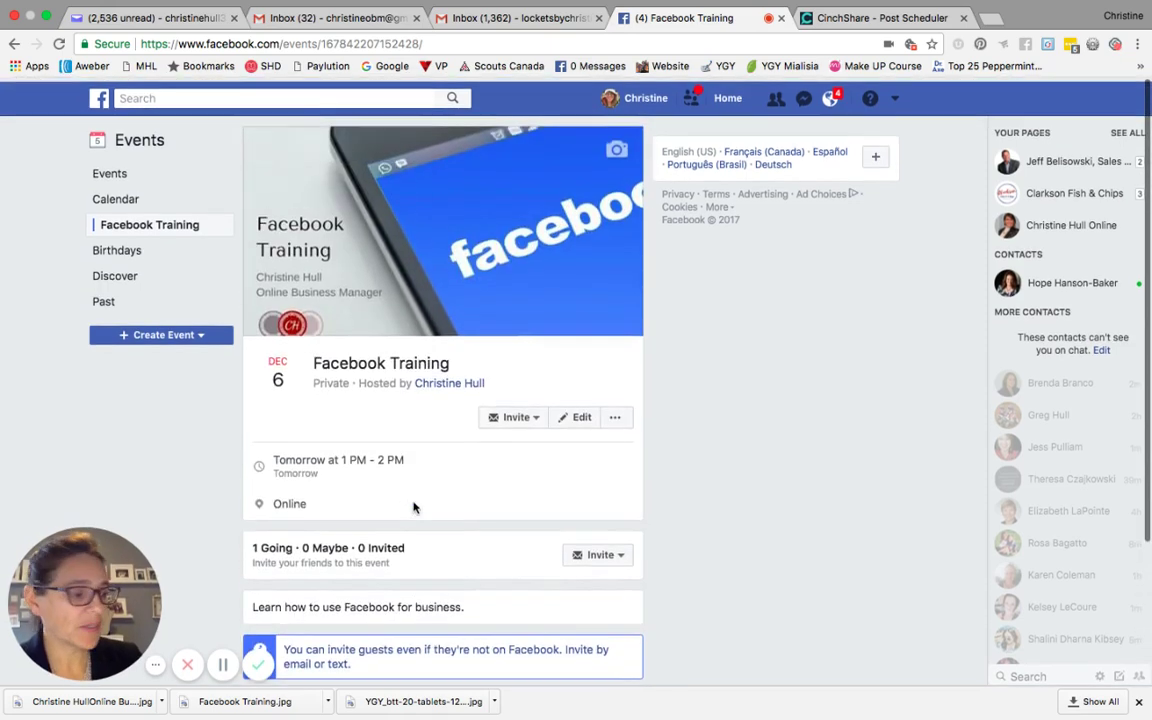
pyautogui.scroll(-4, 413, 507)
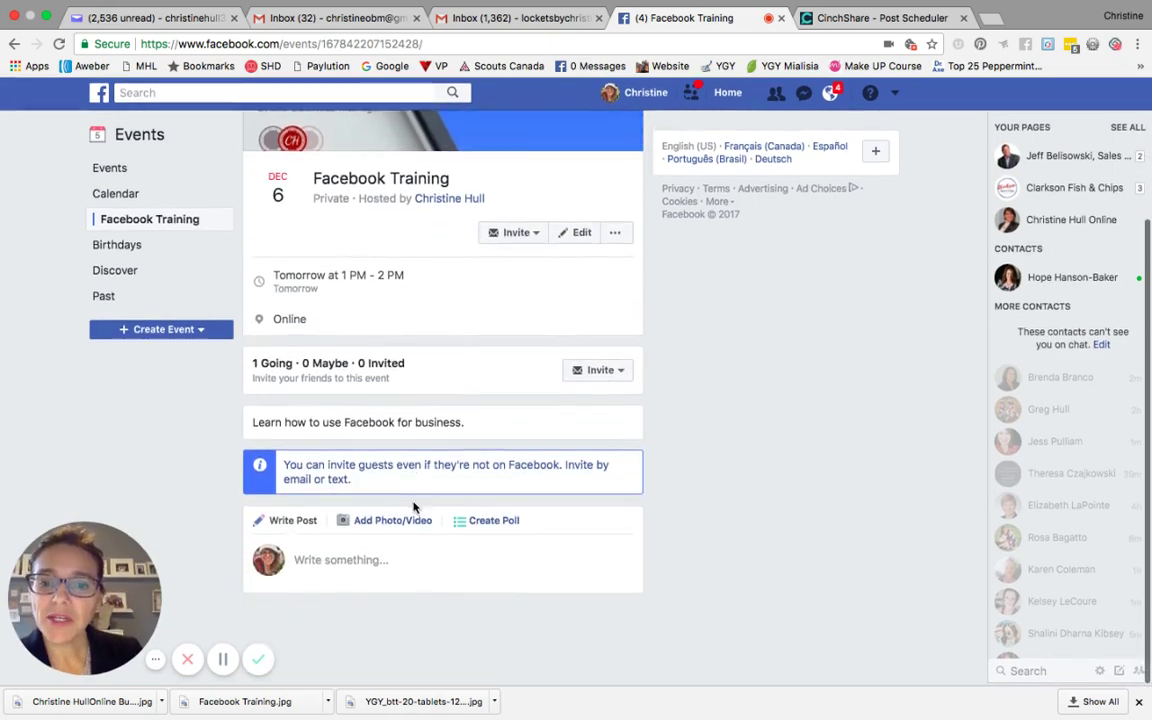
pyautogui.scroll(4, 413, 507)
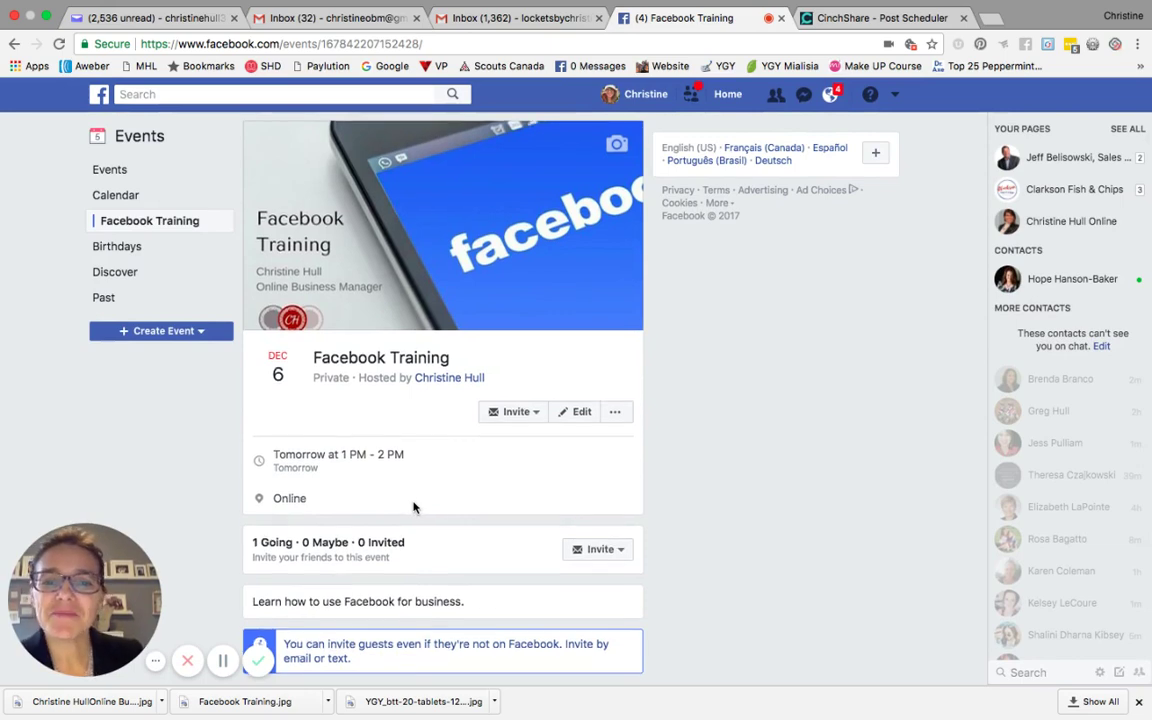
pyautogui.scroll(-4, 413, 507)
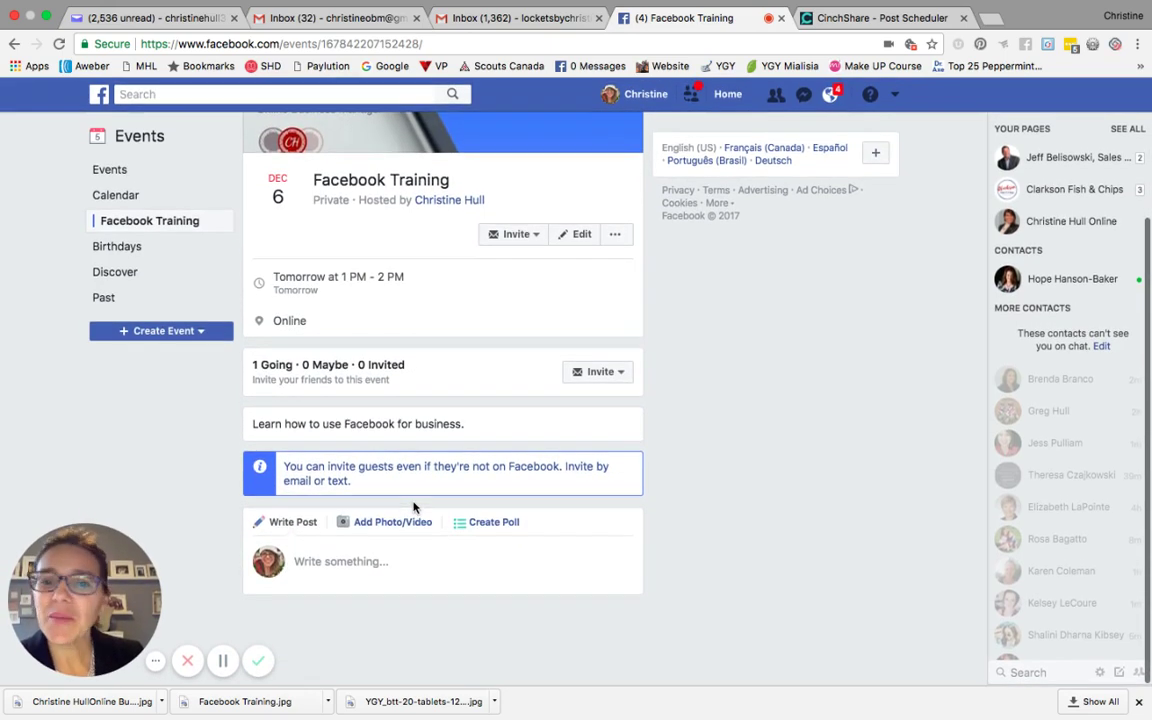